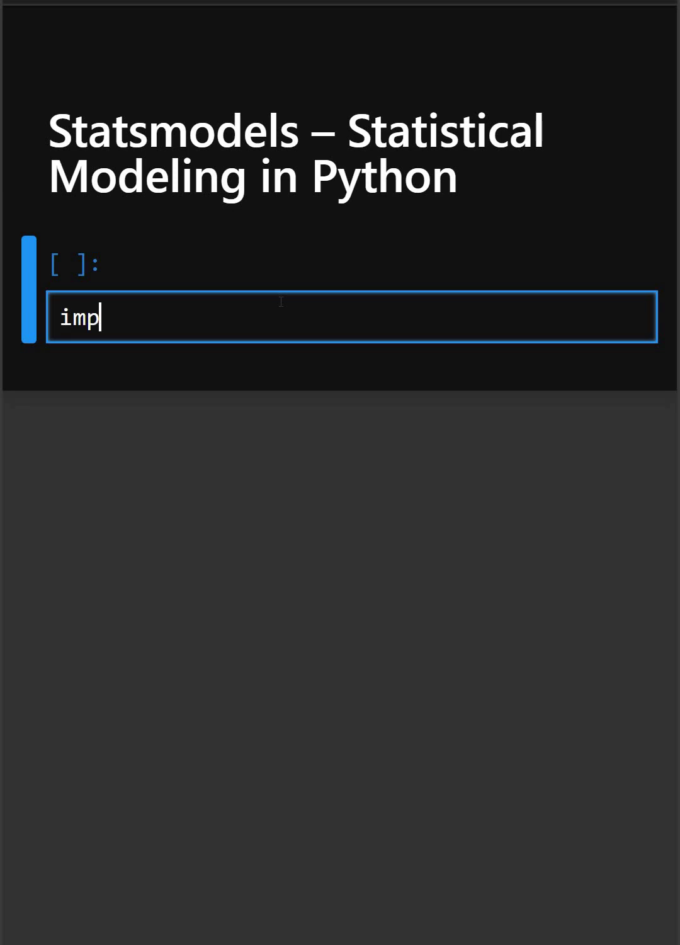
text(ort)
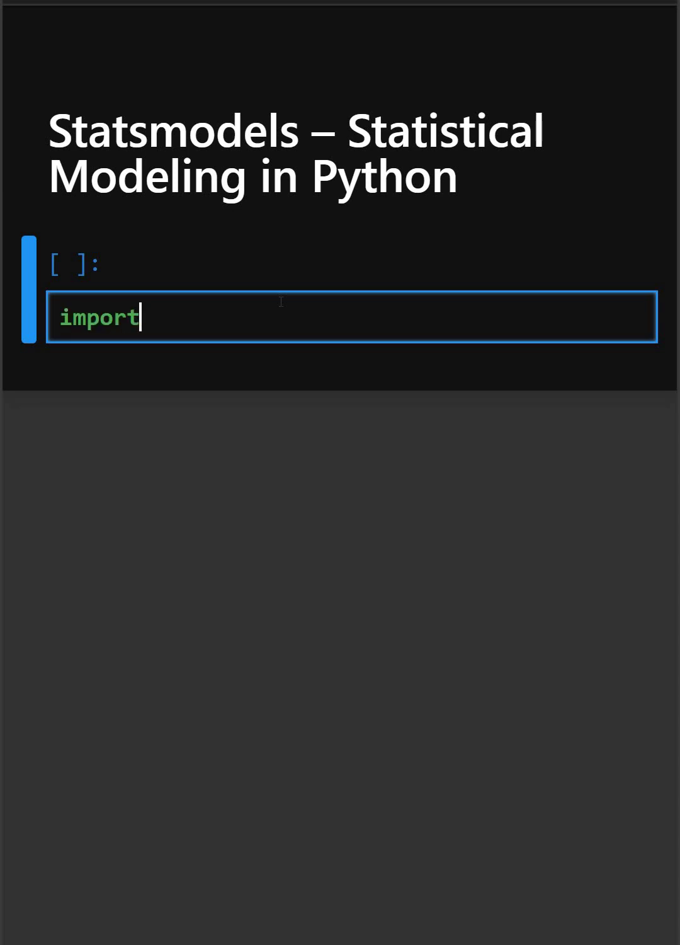
text( stats)
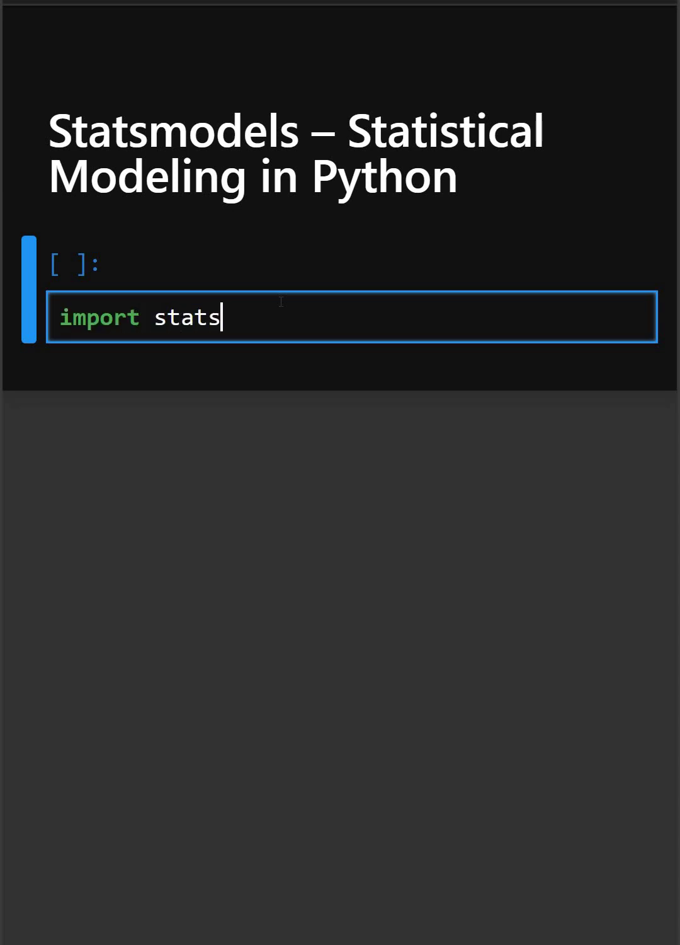
text(models)
text(.api a)
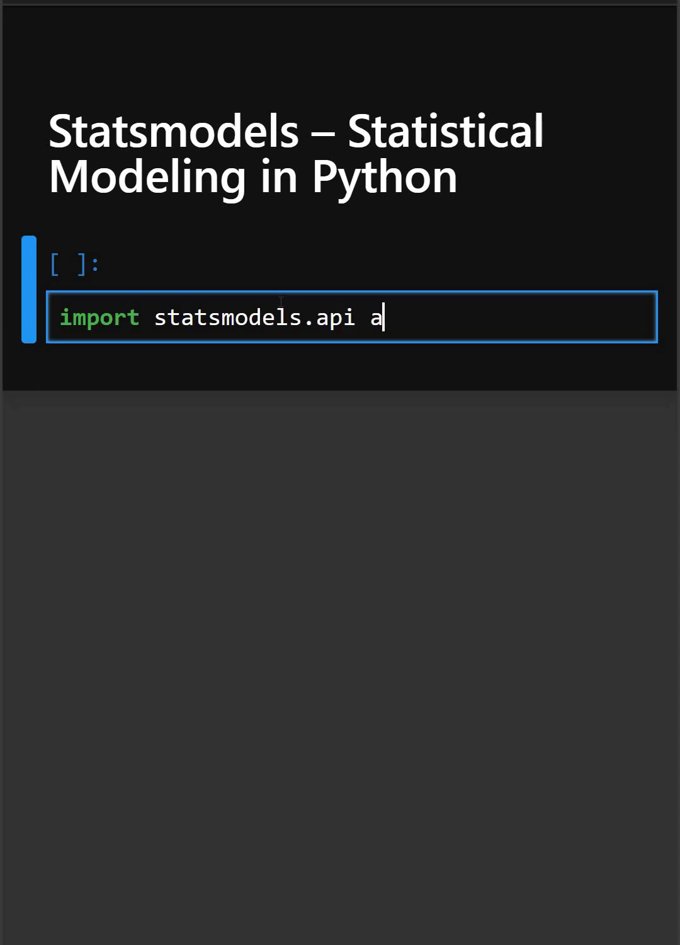
text(s sm)
Enter 'import statsmodels.api as sm' and 'import numpy as np' on separate lines.
key(Return)
text(i)
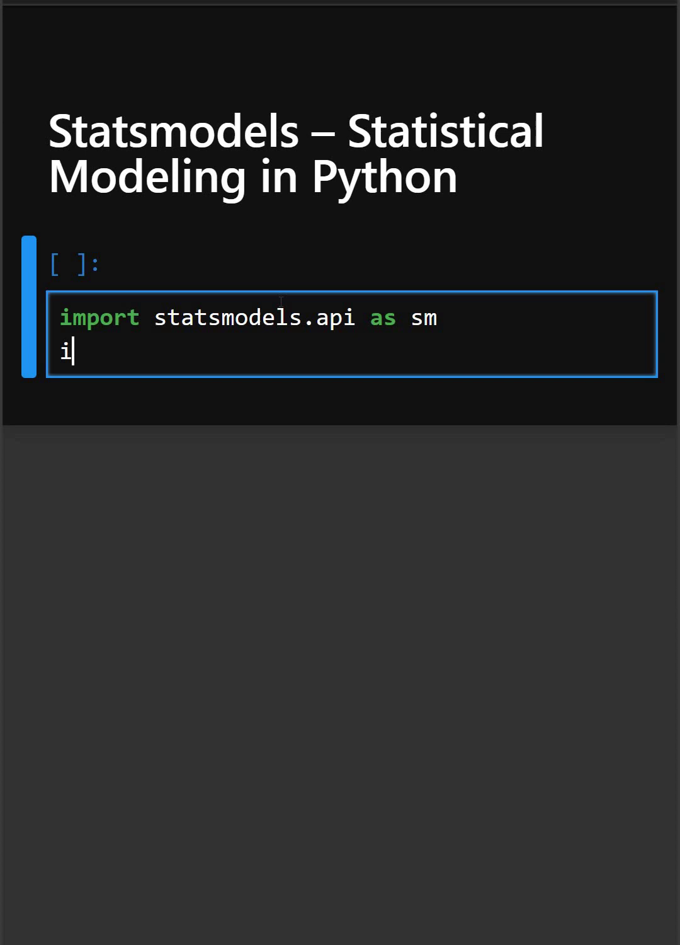
text(mport n)
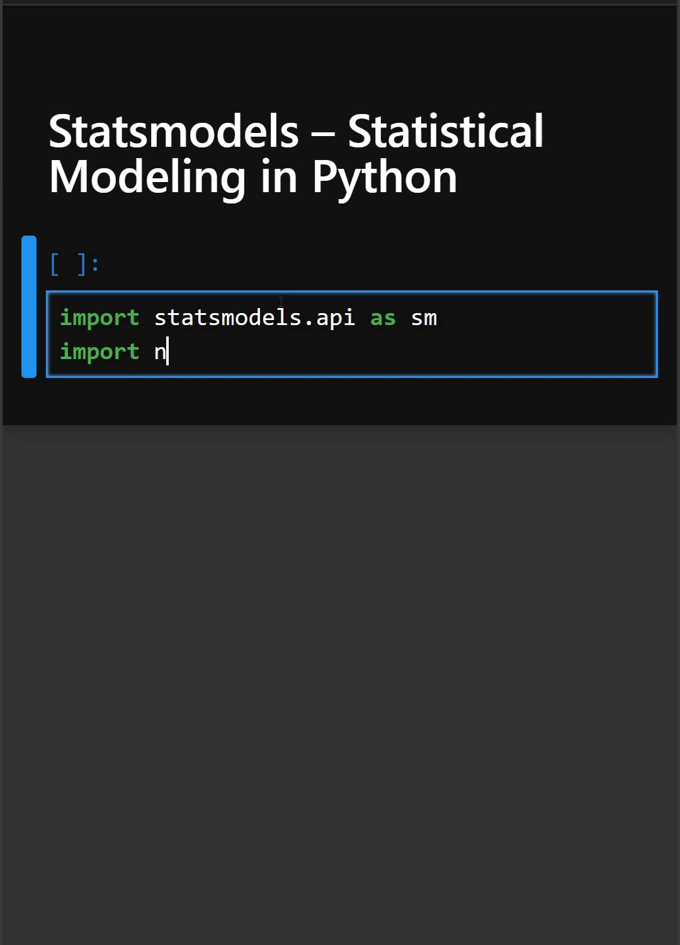
text(umpy as np)
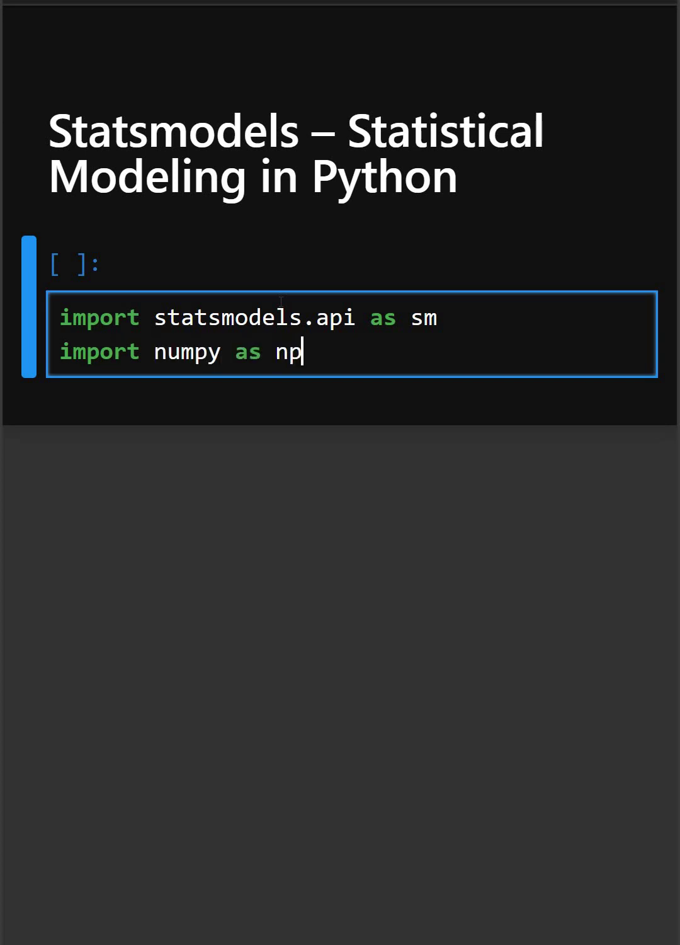
key(Return)
text(x)
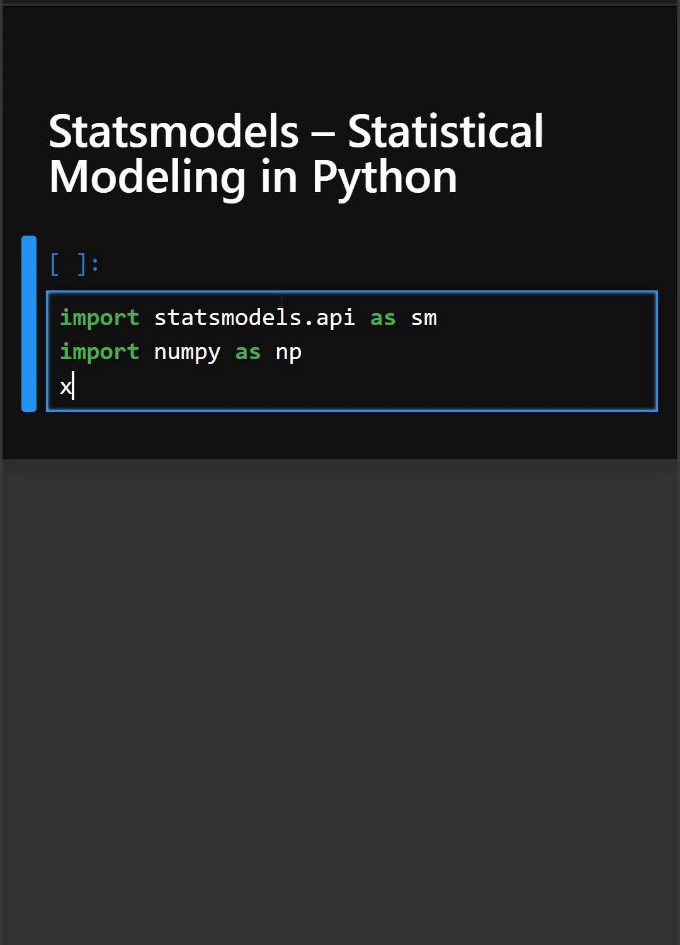
text(=)
text(y)
Write the x = np.array([...]) line, removing a stray 'y' after x=.
key(BackSpace)
text(np.)
text(array)
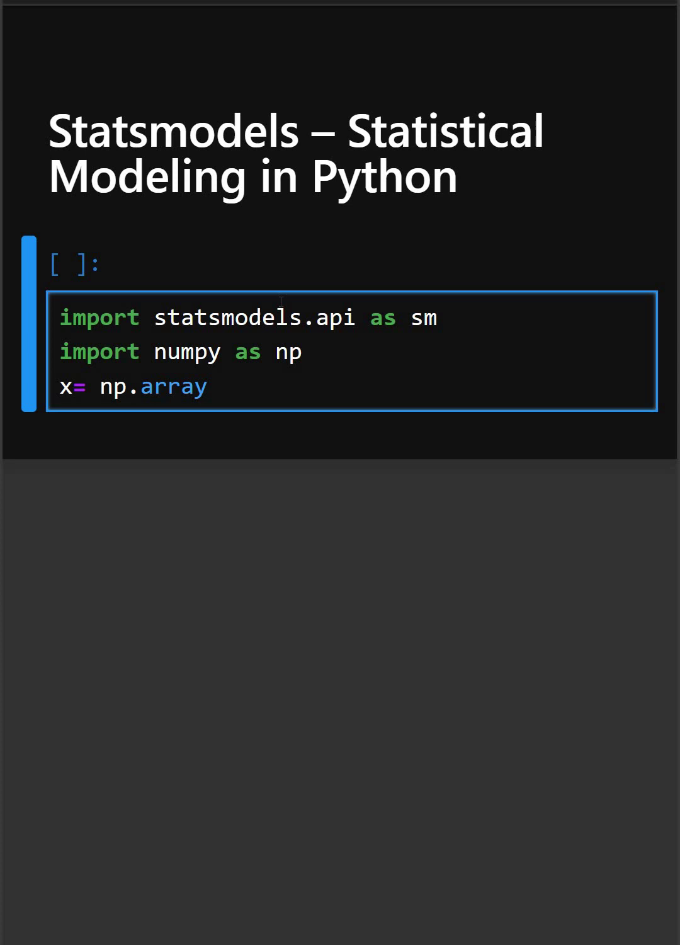
text(())
key(Left)
text([])
key(Left)
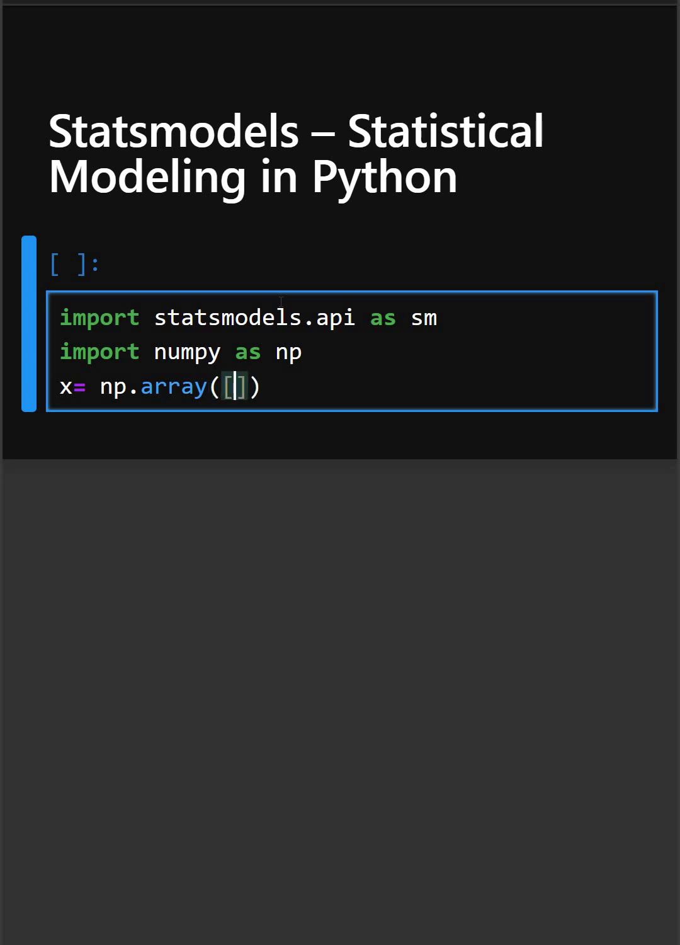
text(1,2,3,4,5)
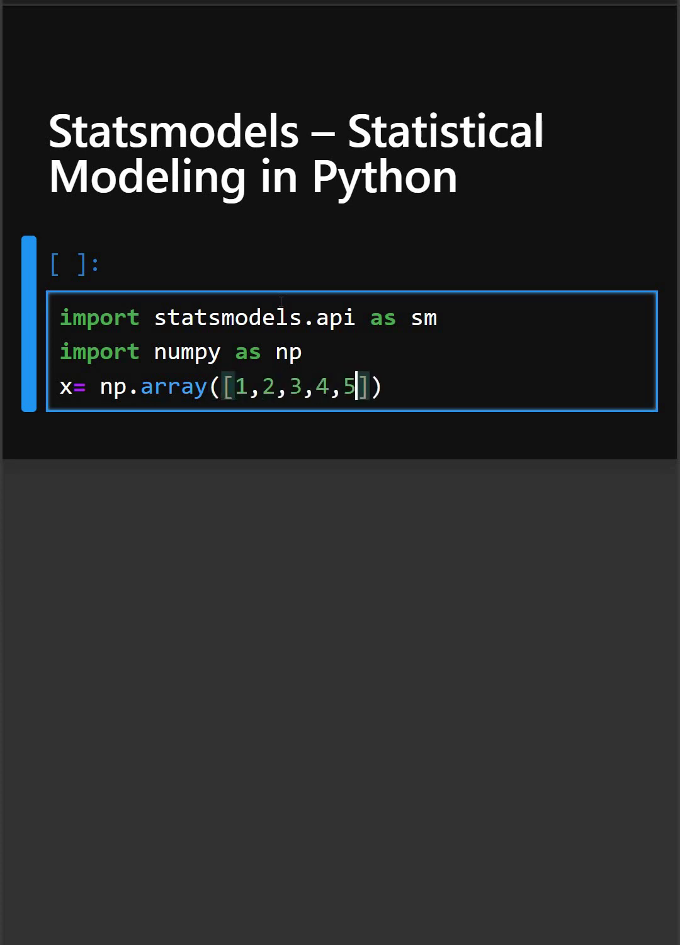
Add the y = np.array([...]) line and X=sm.add_constant(X).
key(End)
key(Return)
text(y)
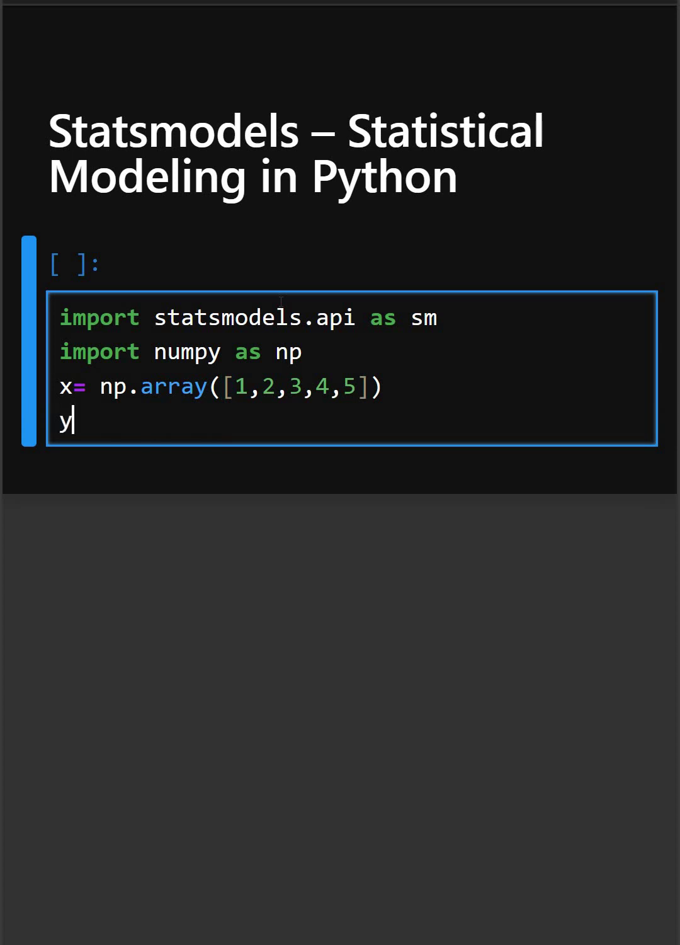
text(=)
text(()
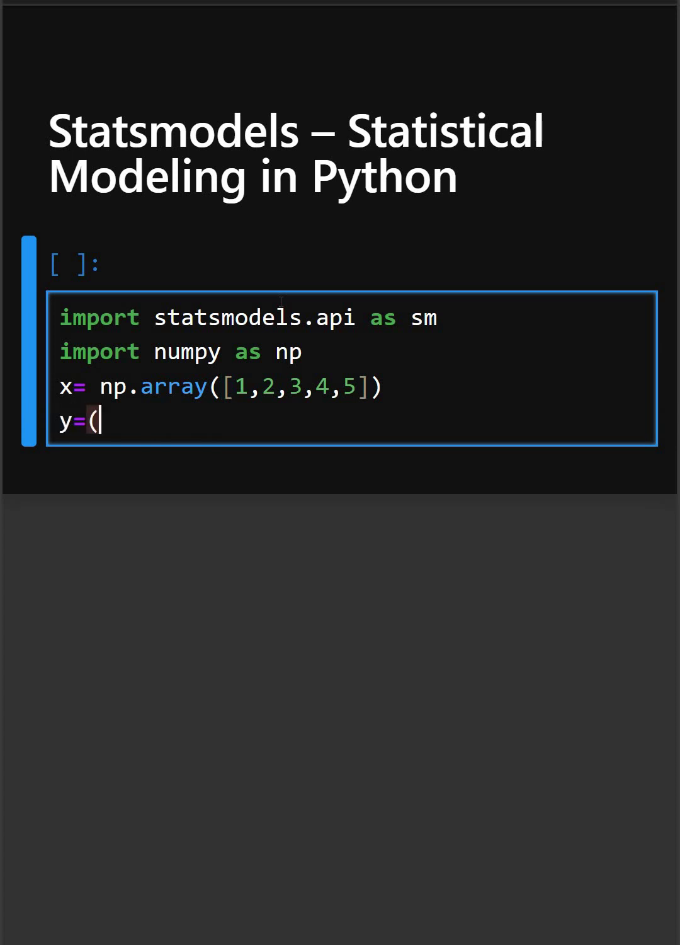
text())
key(Left)
text([])
key(Left)
key(Left)
key(Left)
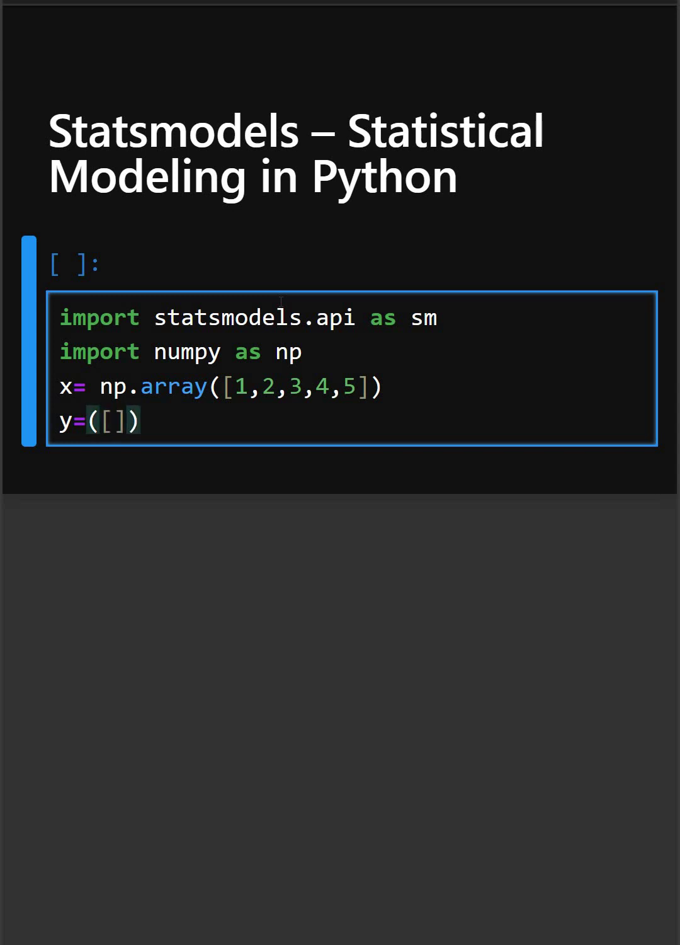
text(np.arr)
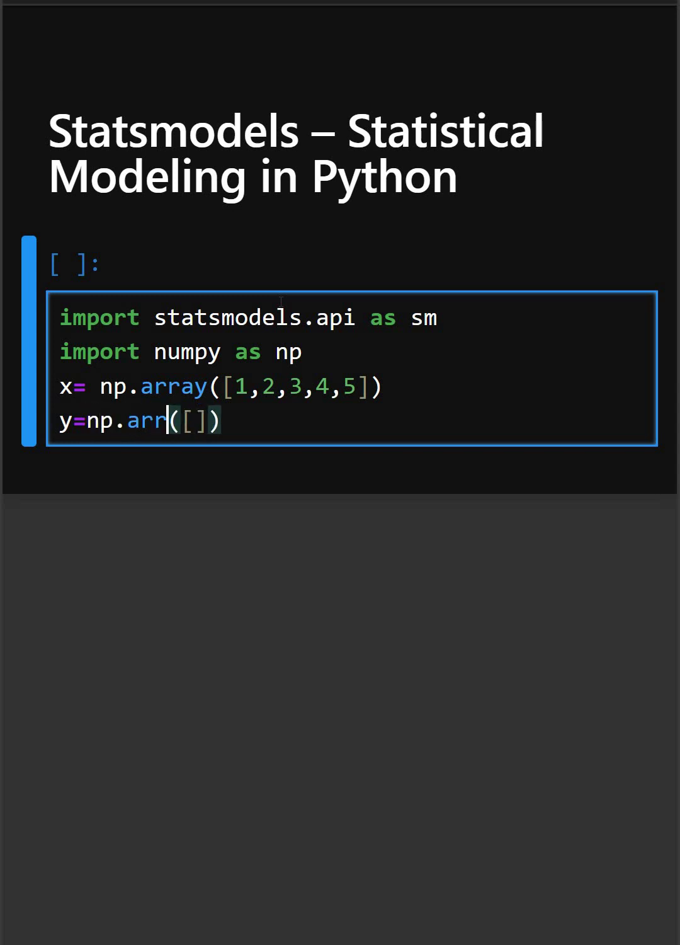
text(ay([1,)
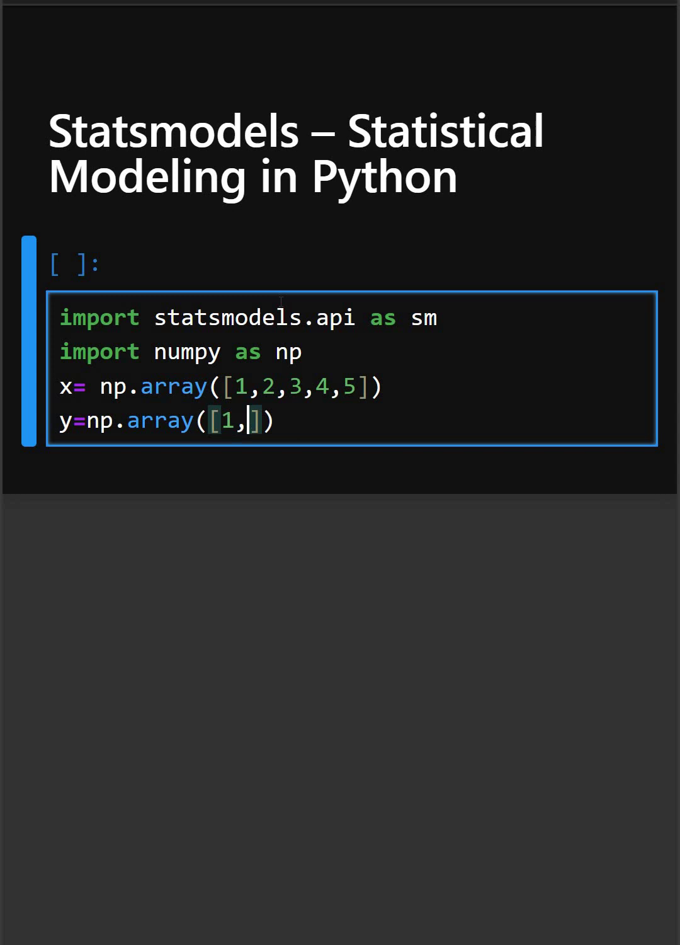
text(4,3,6,)
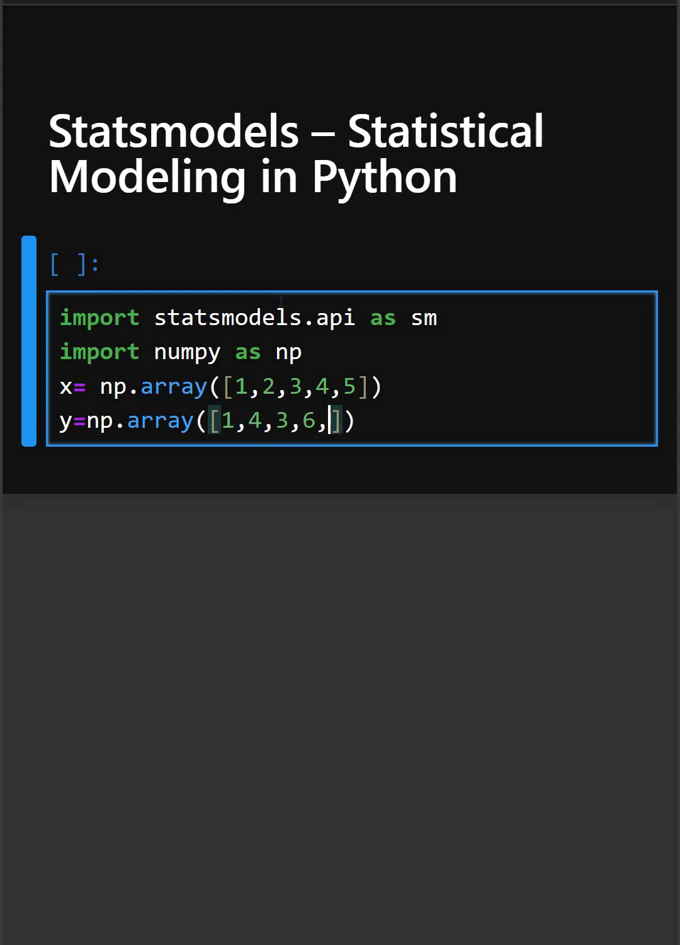
text(7)
key(Return)
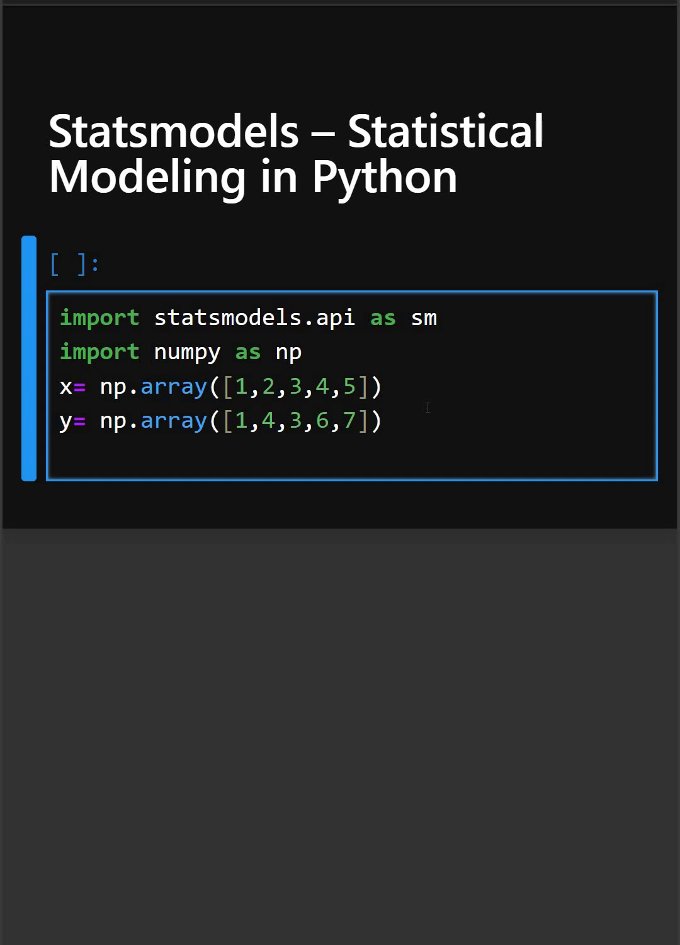
text(x=)
text(sm.add)
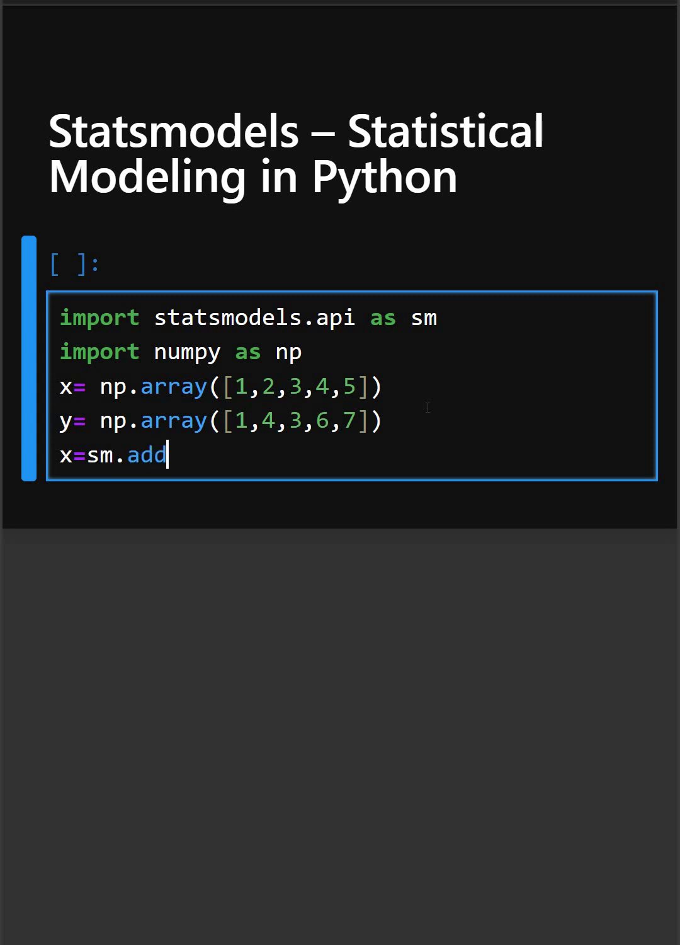
text(_const)
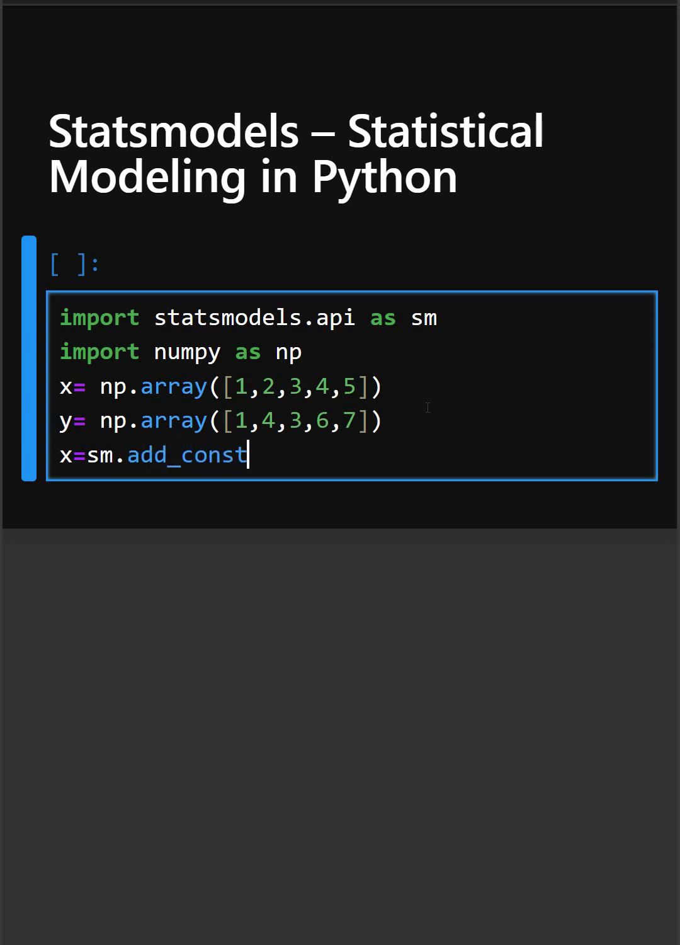
text(ant)
text(())
key(Left)
text(X)  )
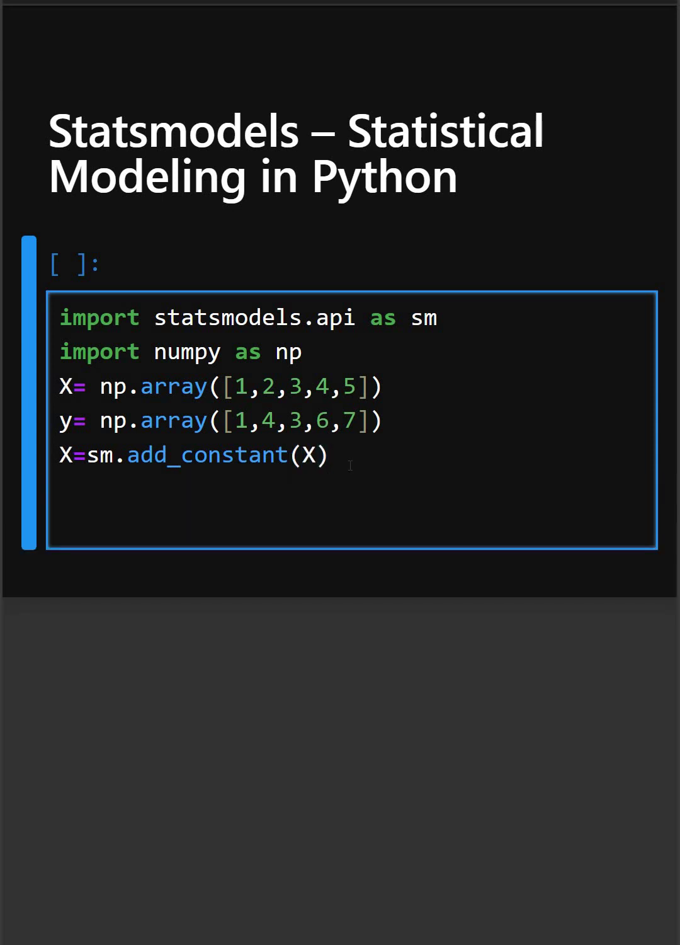
text(model)
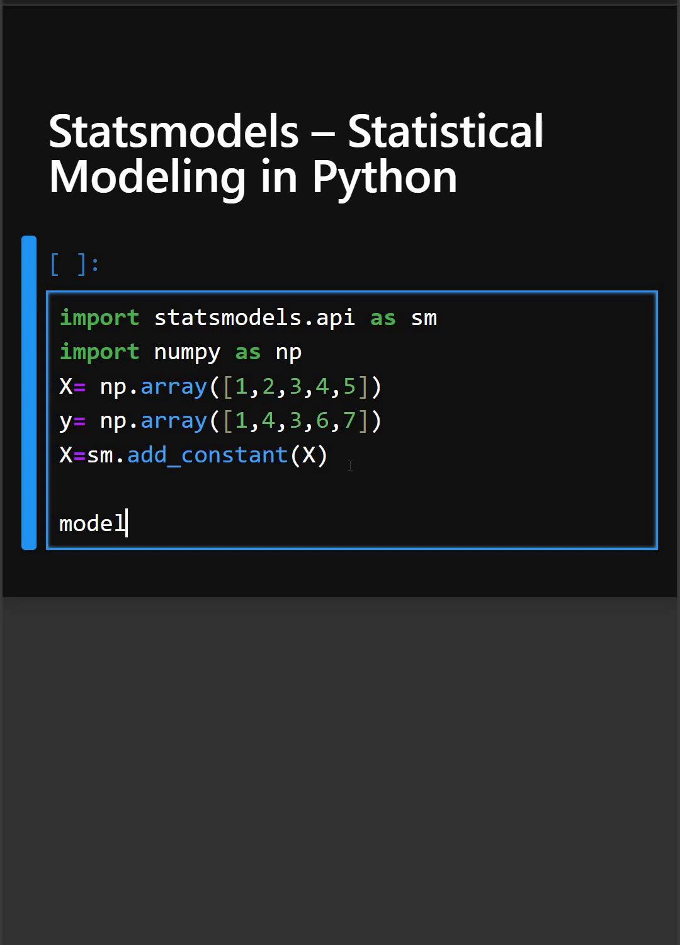
text(=sm.)
text(OL)
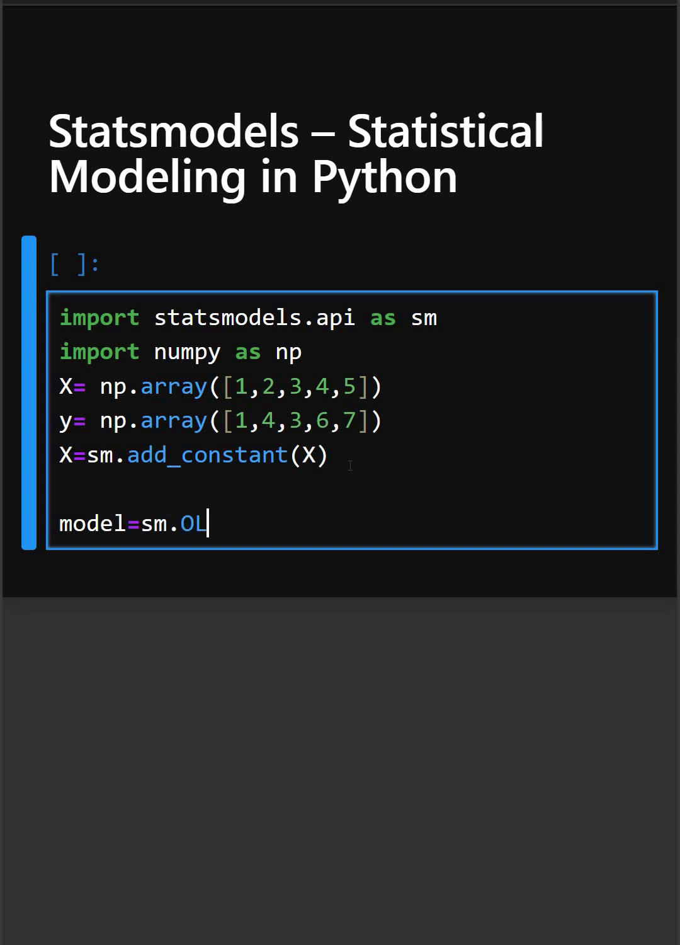
text(S())
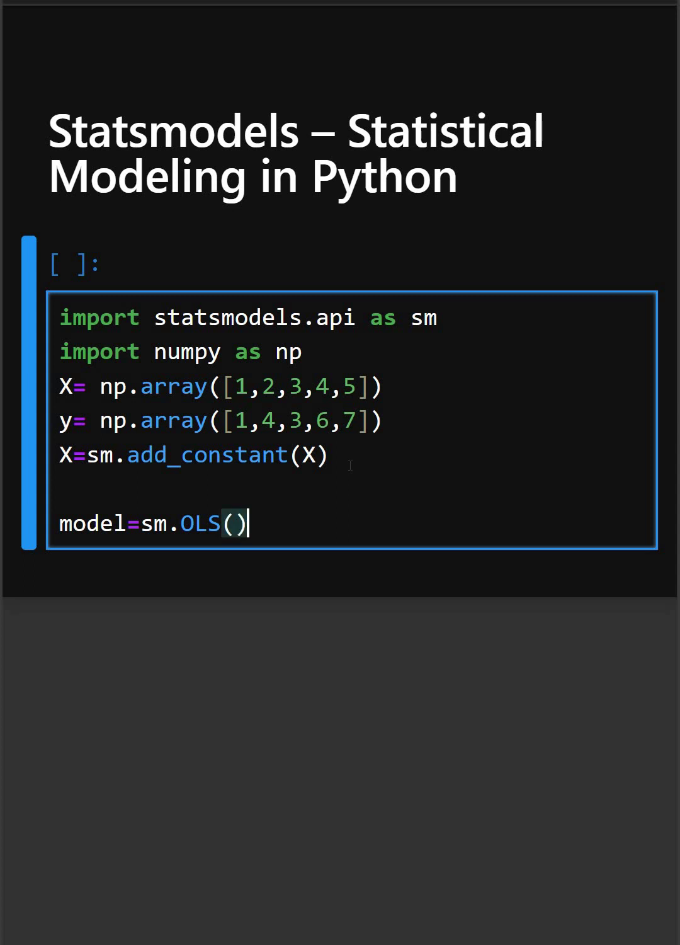
Complete model=sm.OLS(y,x).fit() and add print(model.summary()) below it.
key(Left)
text(y,)
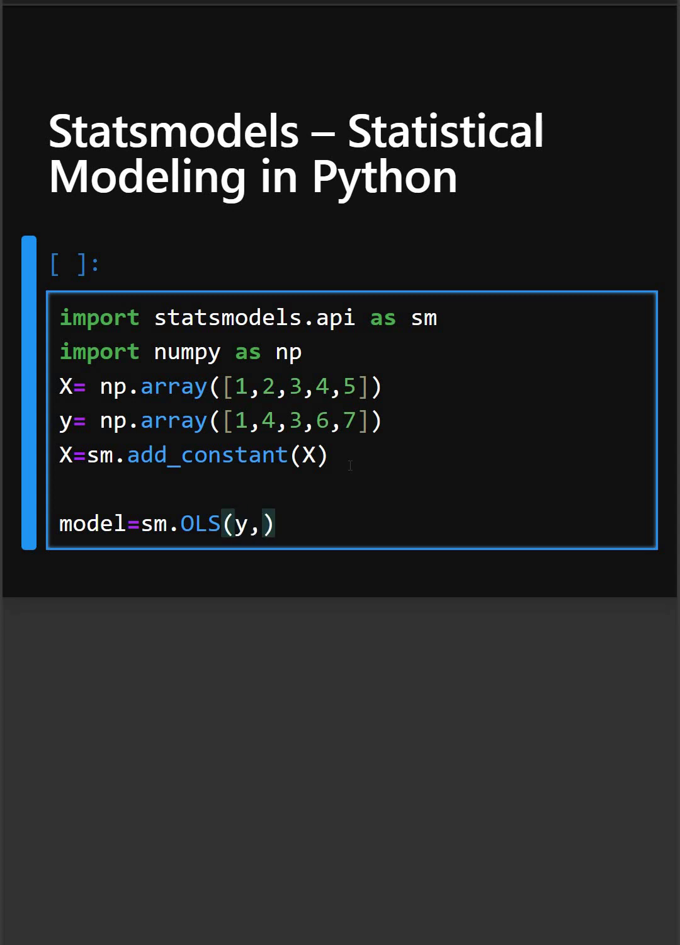
text(x)
key(Right)
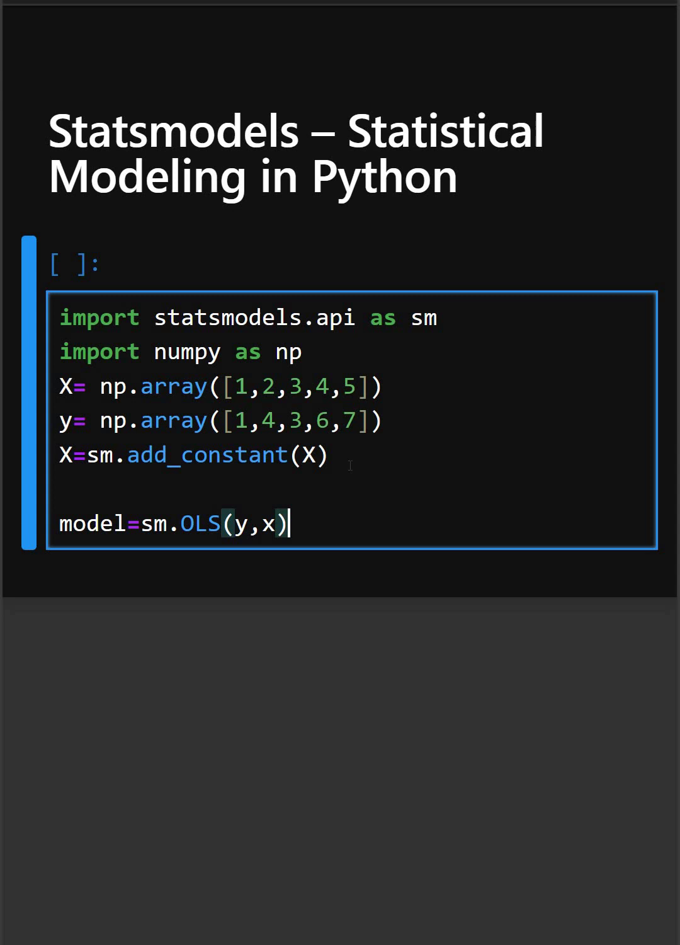
text(.fit)
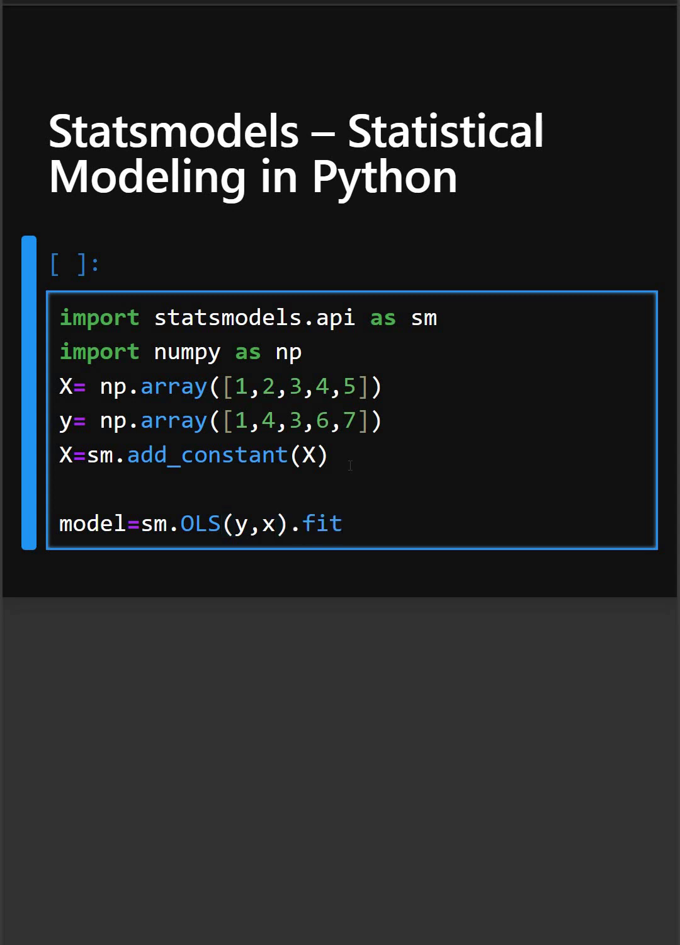
text(())
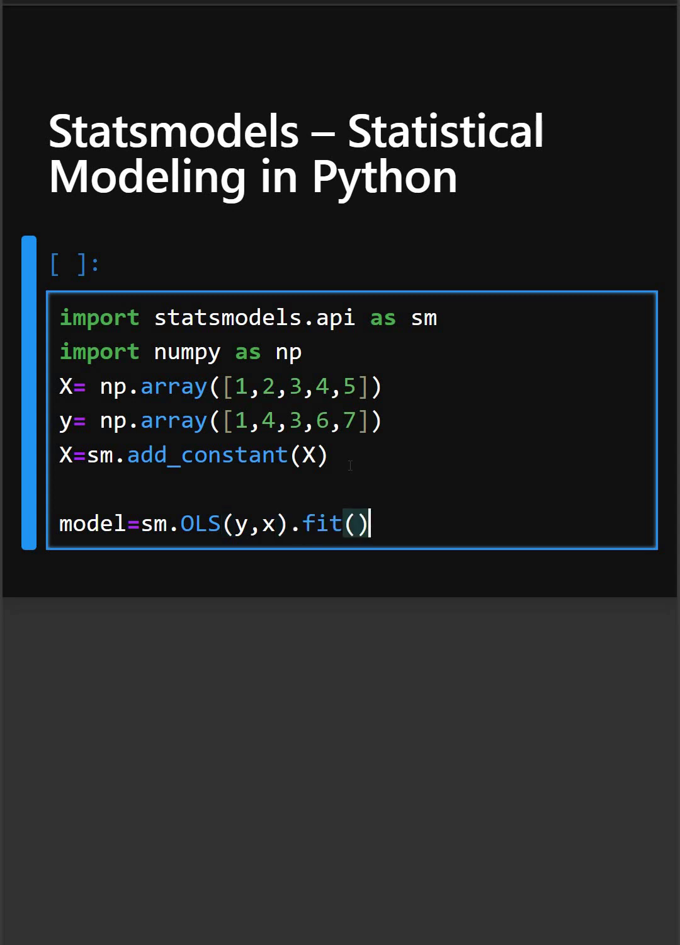
key(Return)
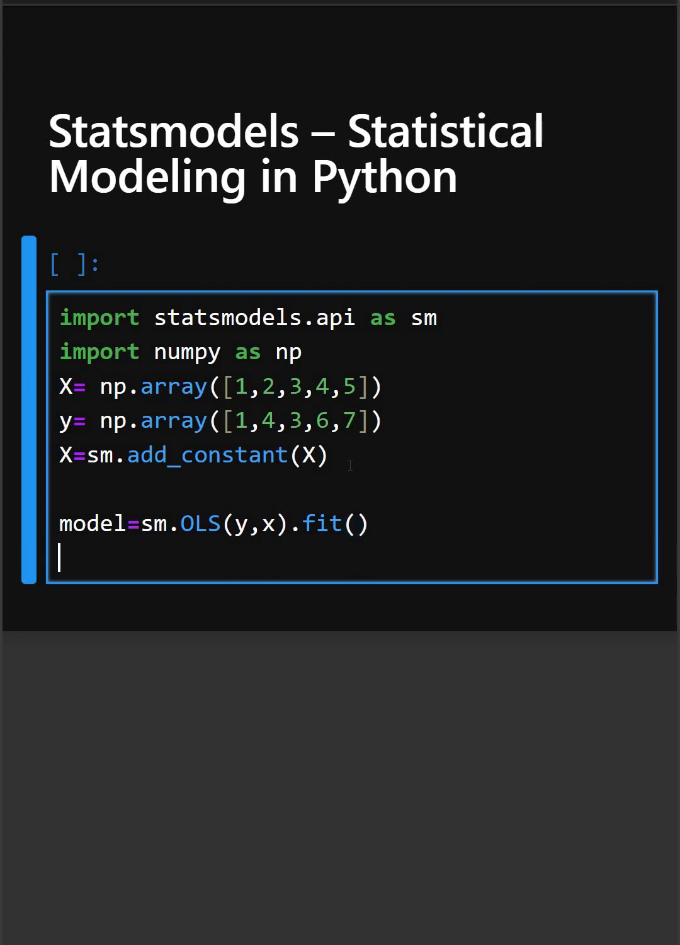
text(print)
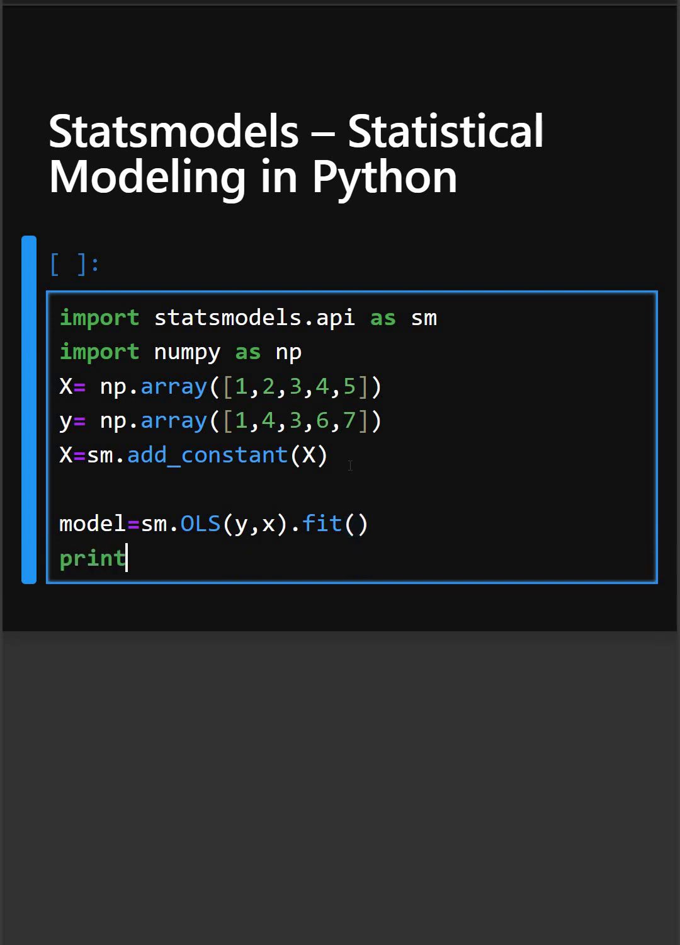
text(())
key(Left)
text(model)
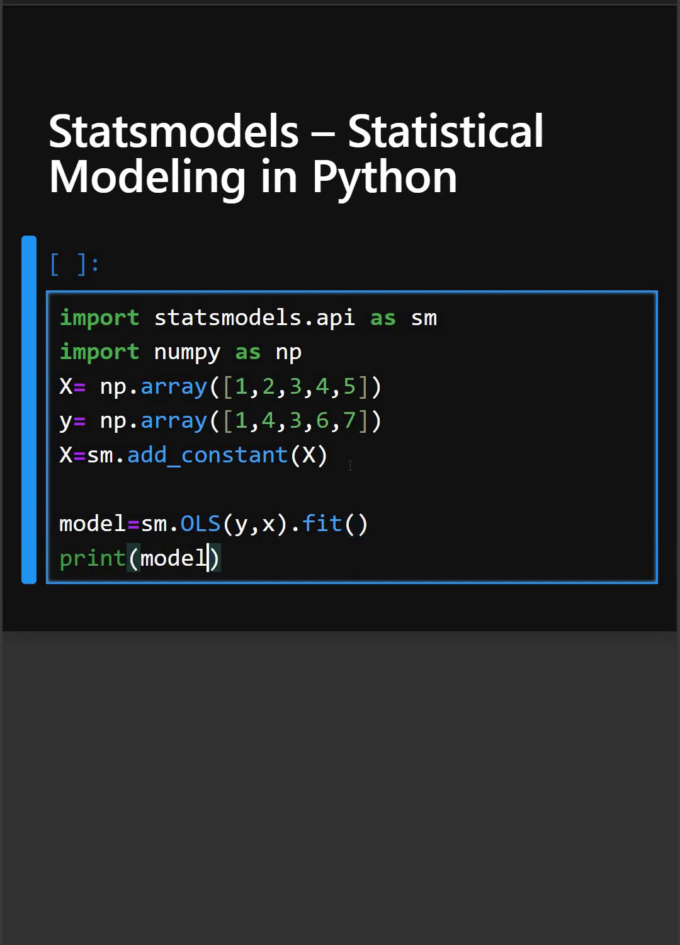
text(.si)
key(BackSpace)
text(umm)
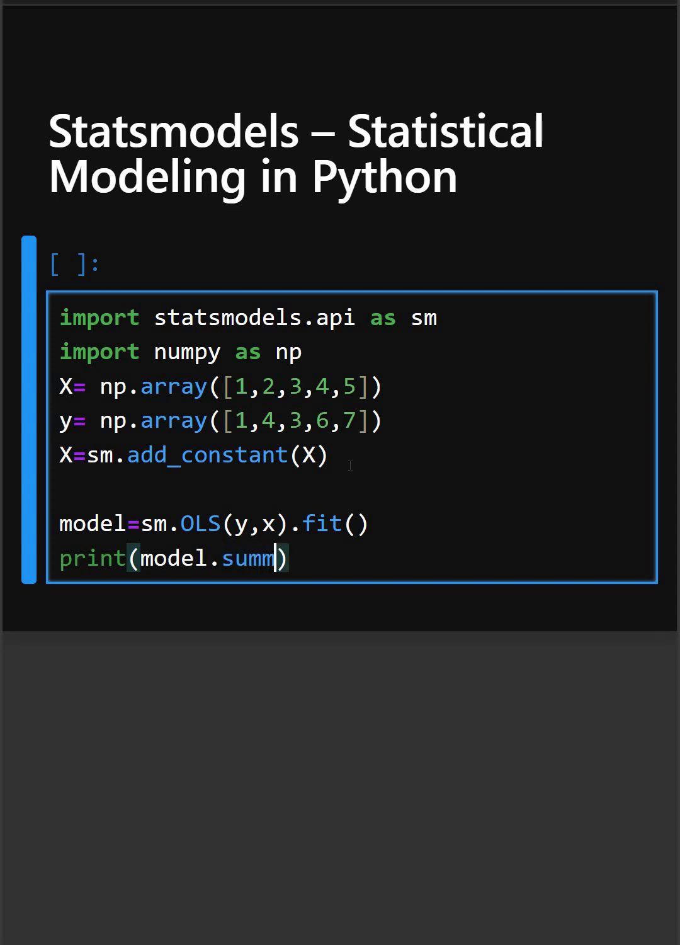
text(ary())
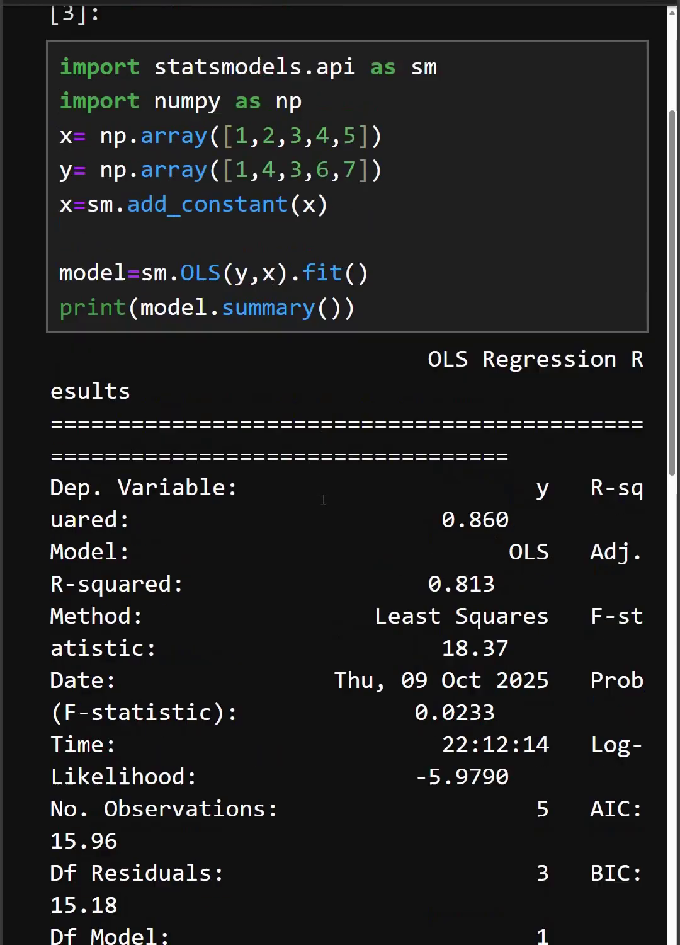
scroll(323, 500, down, 2)
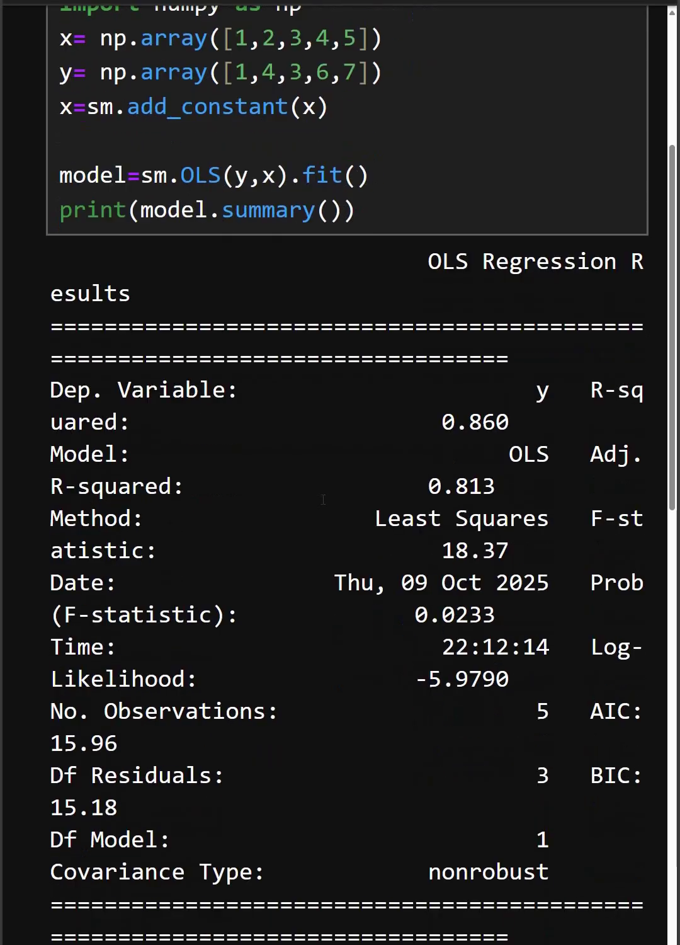
scroll(323, 500, down, 2)
scroll(323, 499, down, 2)
scroll(323, 500, down, 3)
scroll(323, 500, down, 2)
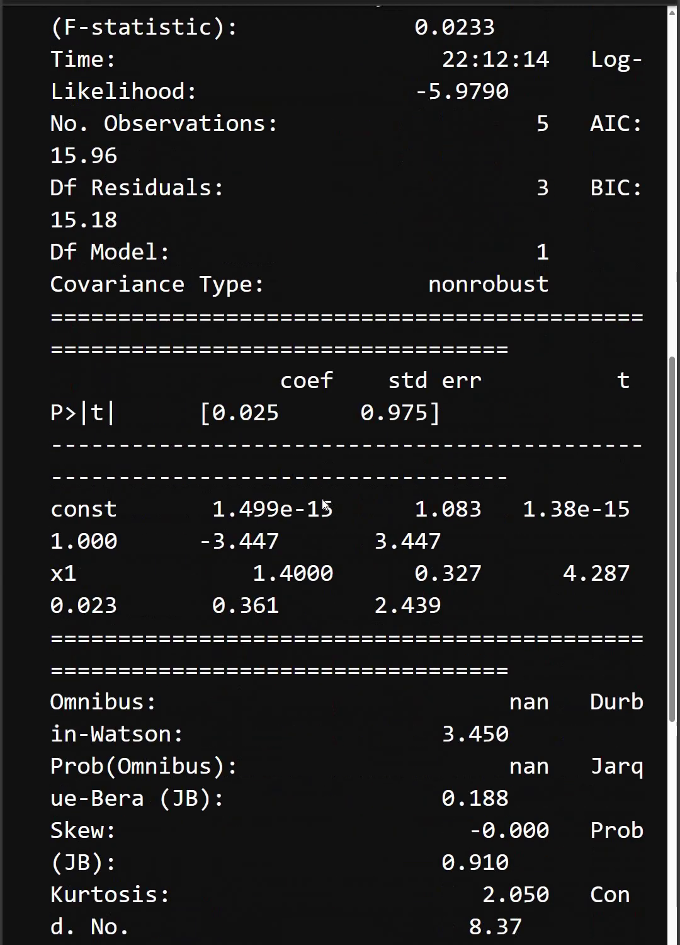
scroll(323, 499, down, 1)
scroll(323, 499, down, 1)
scroll(324, 501, down, 2)
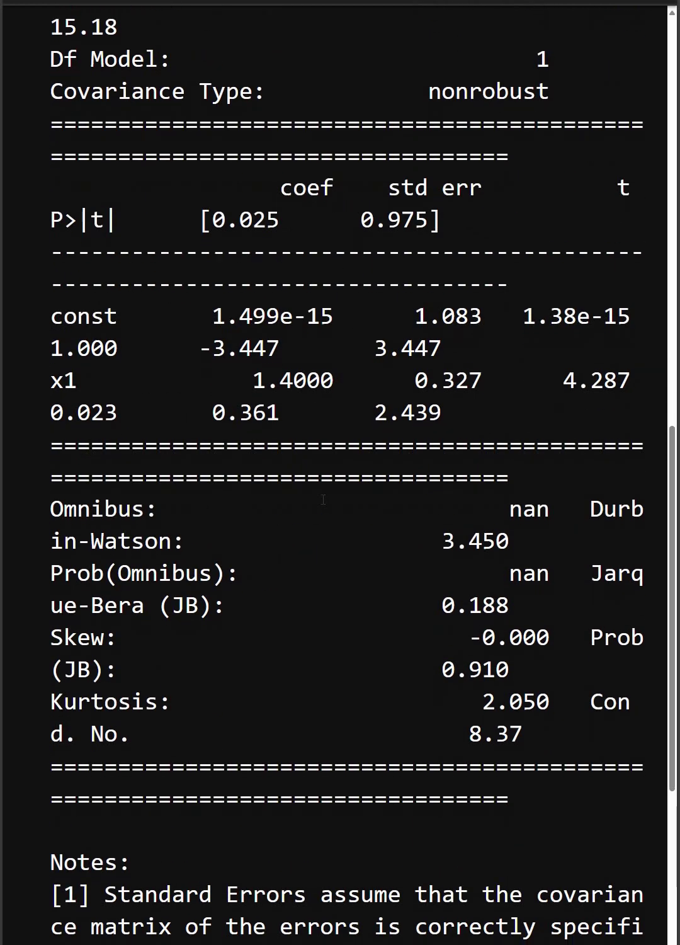
scroll(323, 500, up, 2)
scroll(323, 500, up, 1)
scroll(324, 500, up, 1)
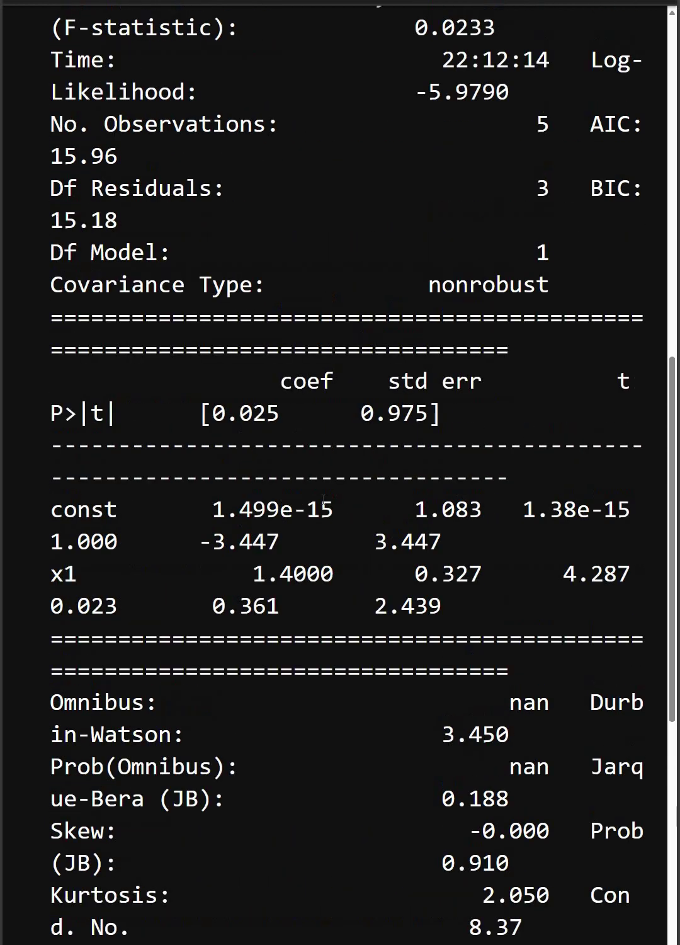
scroll(323, 499, up, 3)
Zoom out so the printed OLS summary, with R-squared 0.860, fits on screen.
key(ctrl+minus)
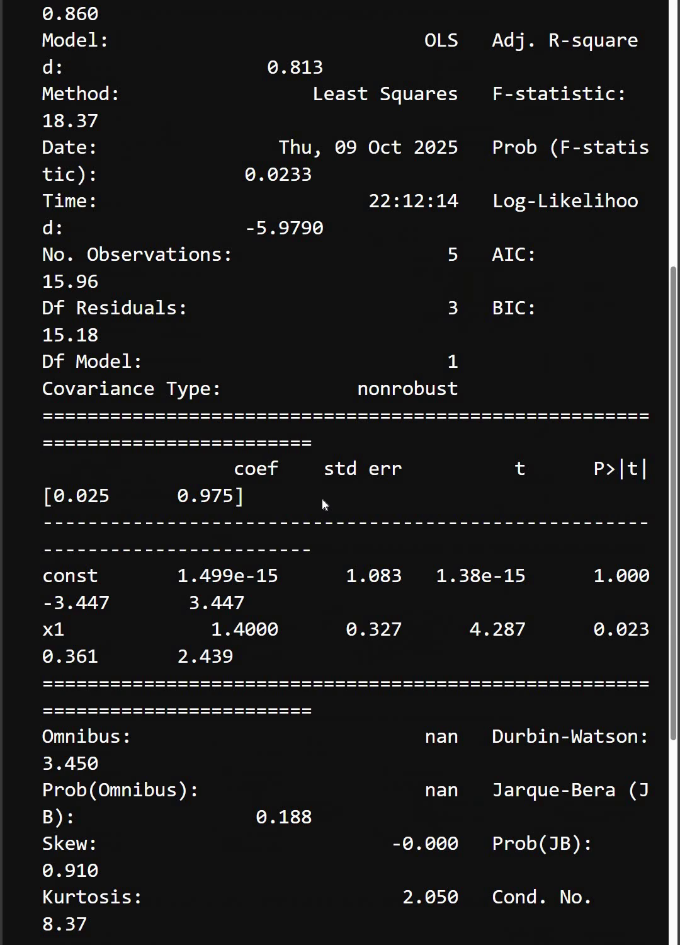
scroll(321, 496, up, 2)
scroll(322, 496, up, 1)
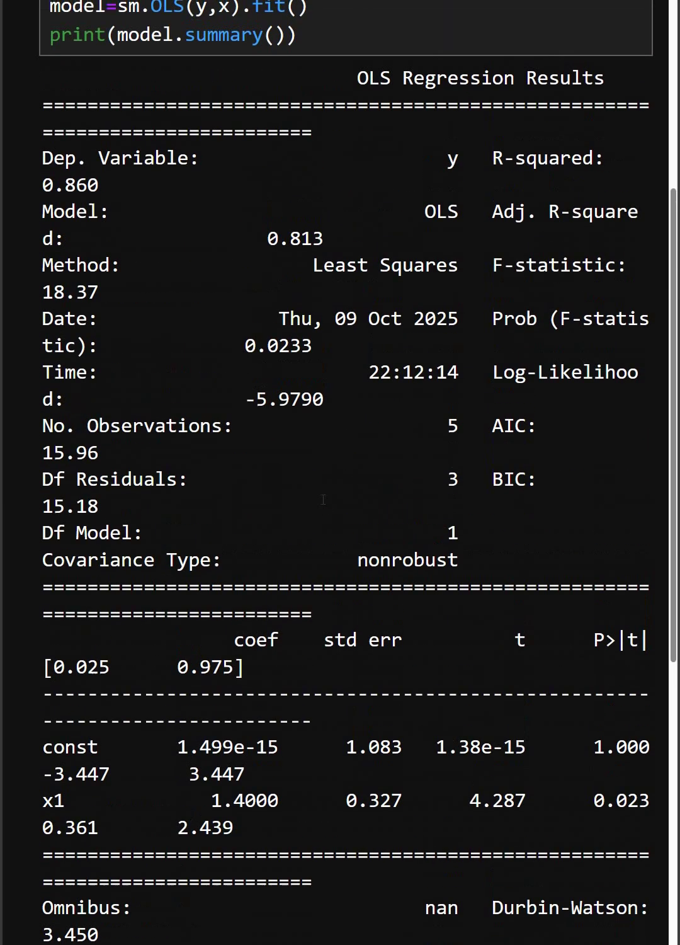
scroll(321, 495, up, 1)
scroll(321, 496, down, 3)
scroll(321, 496, down, 1)
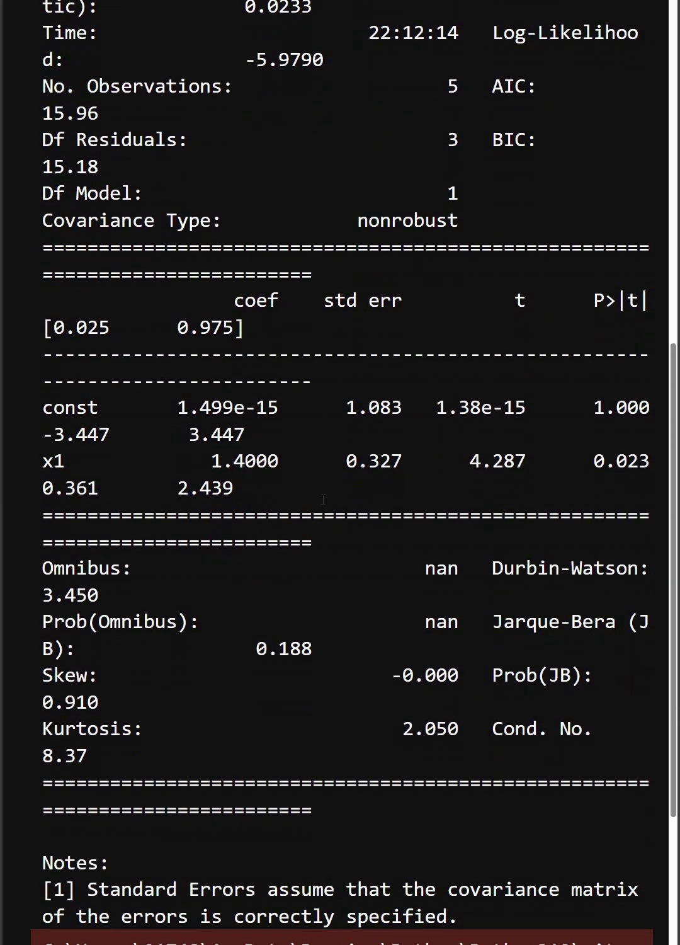
scroll(322, 497, up, 1)
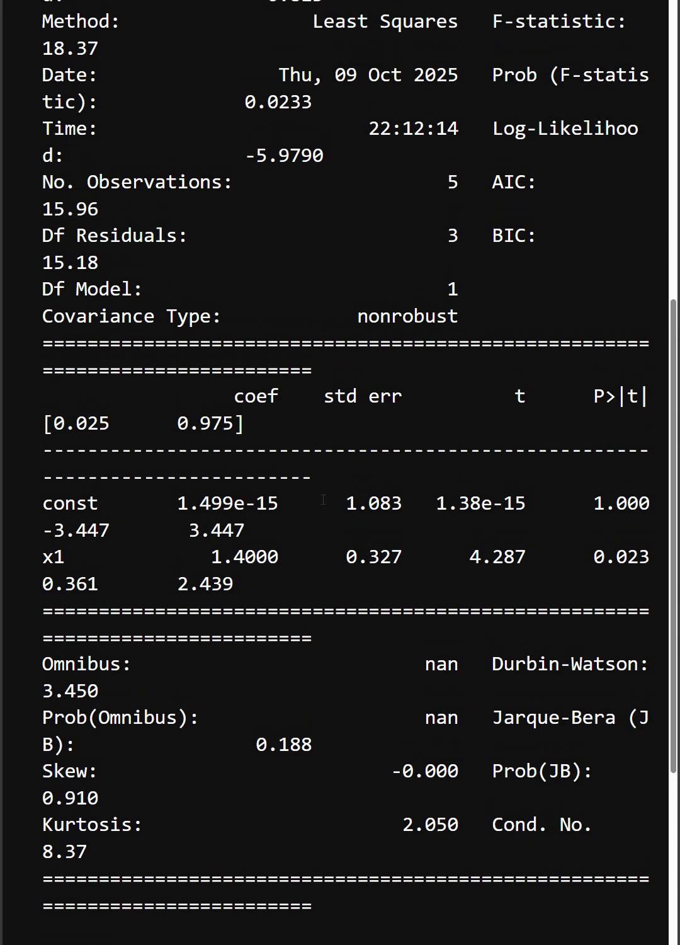